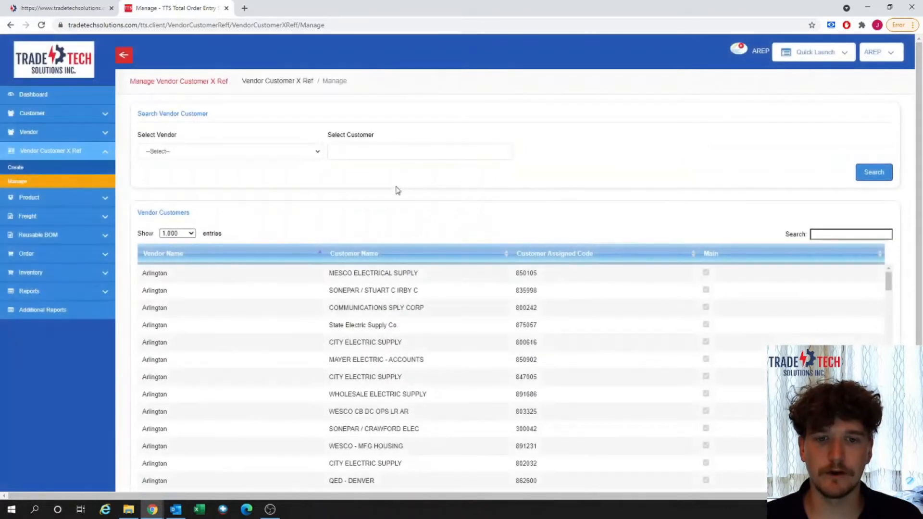
Step: Search the vendor customer cross-references for vendor Arlington and customer MESCO ELECTRICAL SUPPLY
{"action": "scroll", "coordinate": [465, 167], "scroll_direction": "down", "scroll_amount": 2}
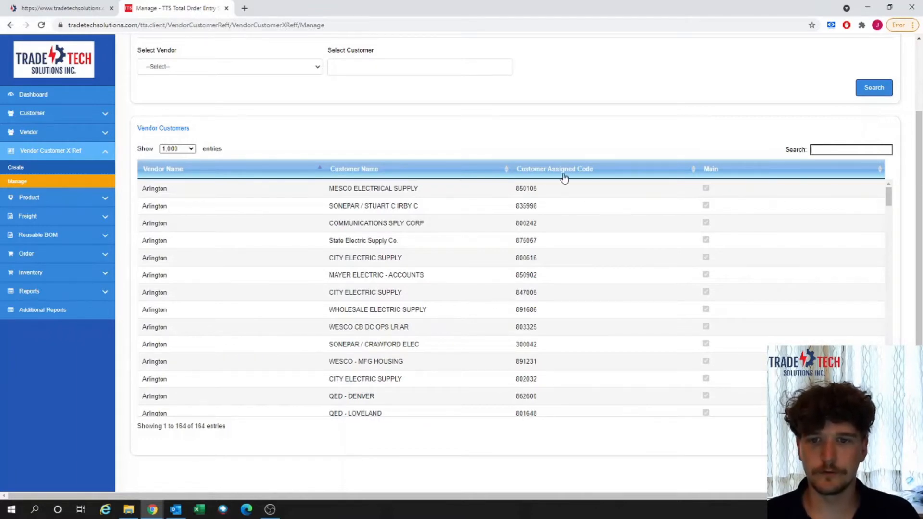
{"action": "scroll", "coordinate": [548, 171], "scroll_direction": "up", "scroll_amount": 2}
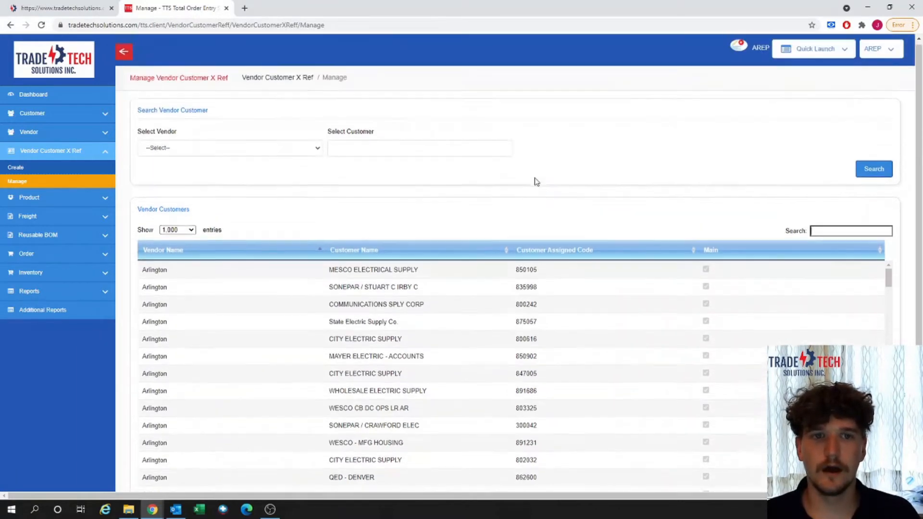
{"action": "left_click", "coordinate": [306, 157]}
{"action": "left_click", "coordinate": [284, 182]}
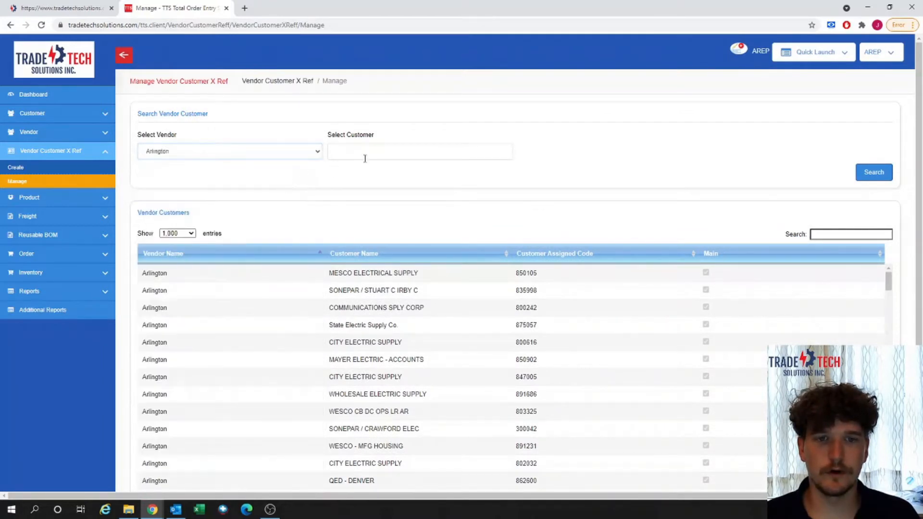
{"action": "left_click", "coordinate": [365, 158]}
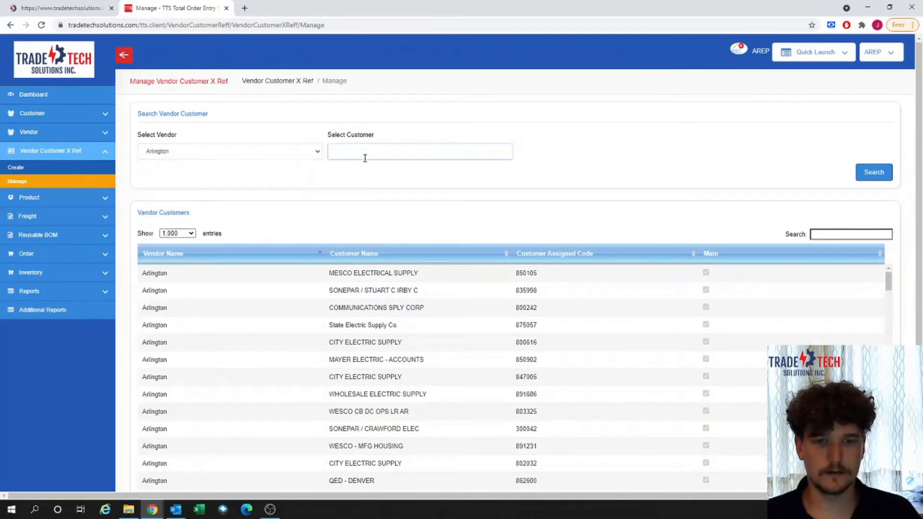
{"action": "type", "text": "mes"}
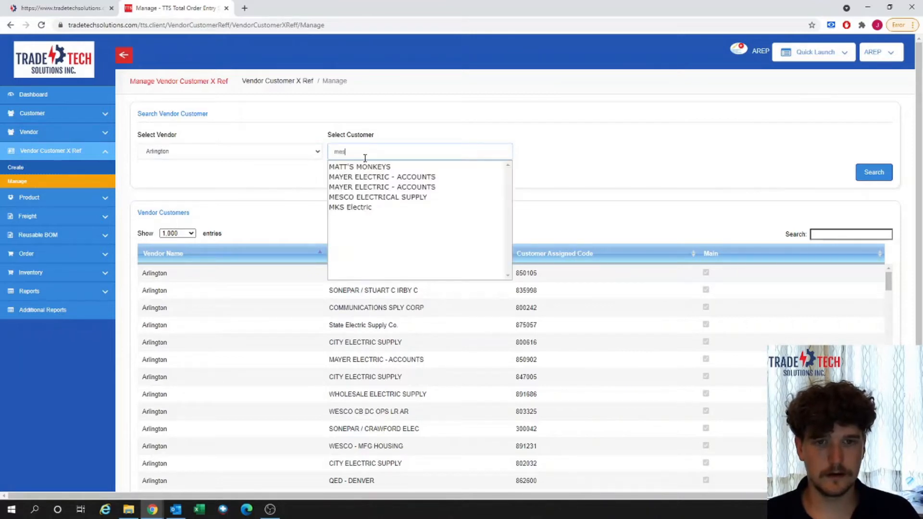
{"action": "left_click", "coordinate": [367, 166]}
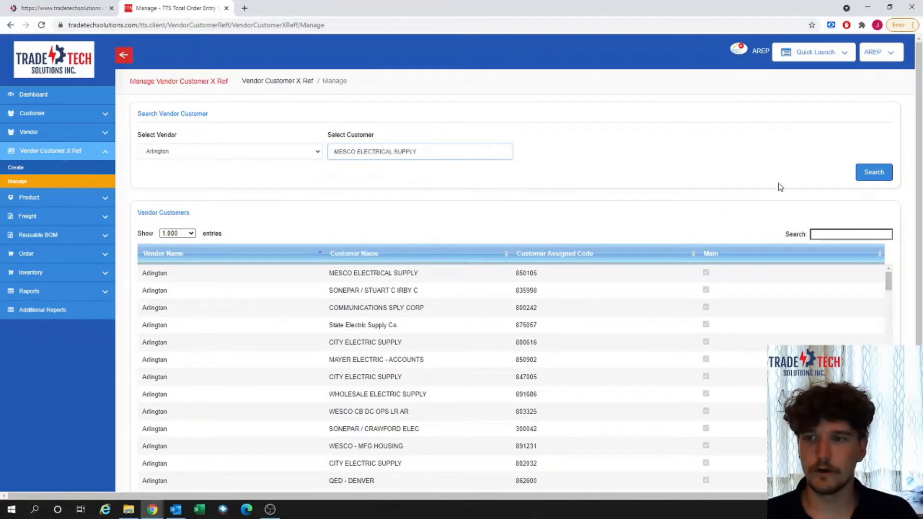
{"action": "left_click", "coordinate": [871, 178]}
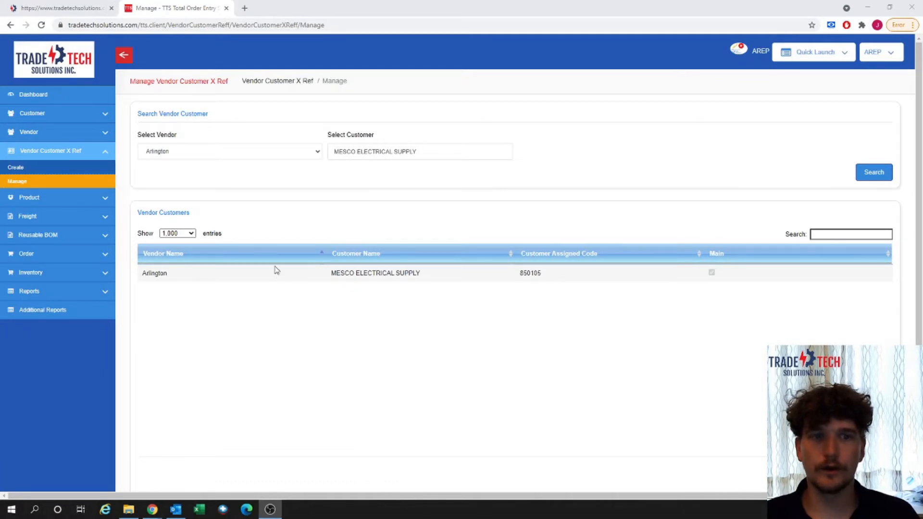
Step: Start a new vendor customer cross-reference with vendor Gravity Industries and customer Astral Electrical Supply
{"action": "left_click", "coordinate": [65, 172]}
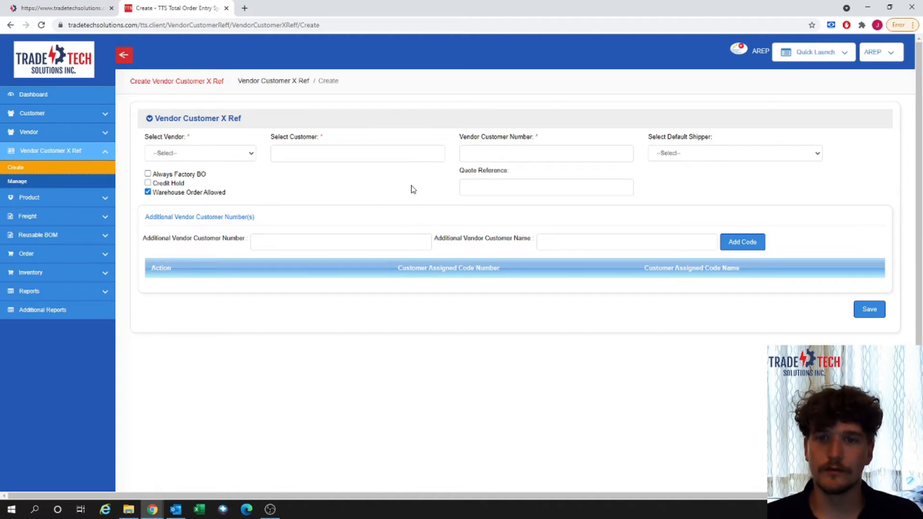
{"action": "left_click", "coordinate": [249, 157]}
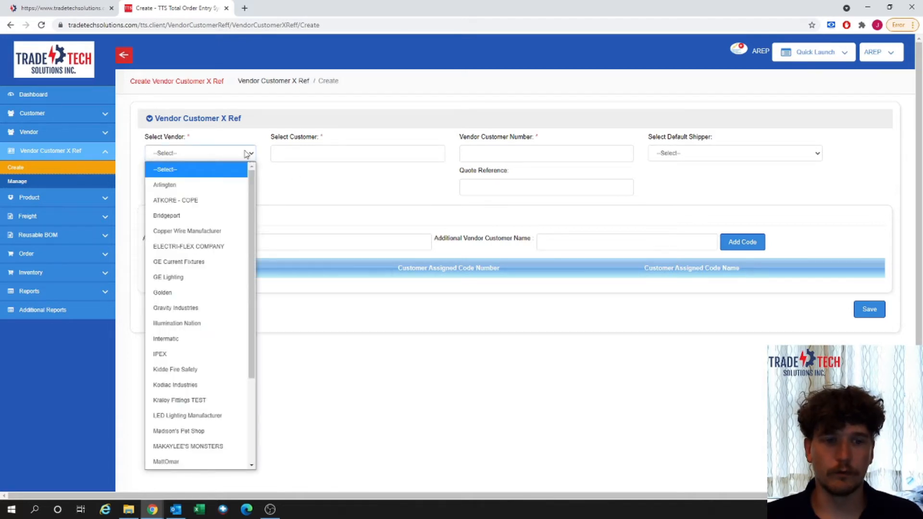
{"action": "left_click", "coordinate": [216, 308]}
{"action": "left_click", "coordinate": [343, 154]}
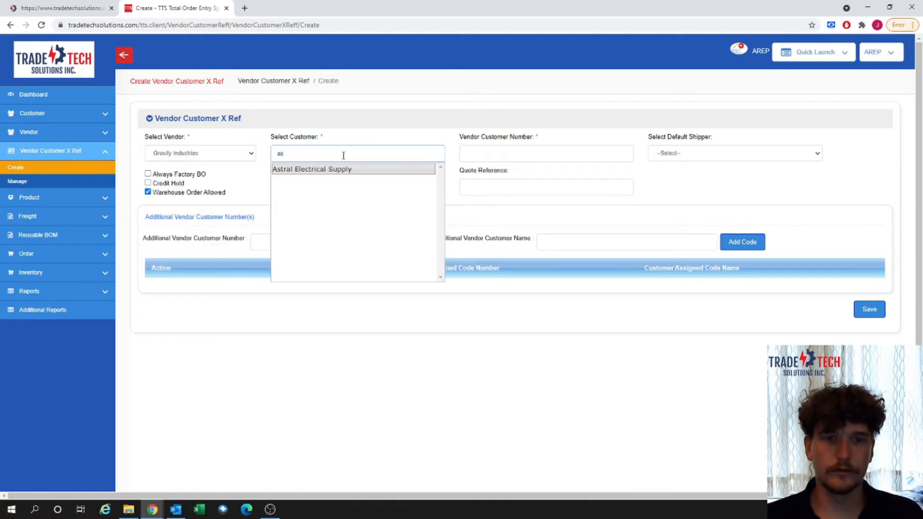
{"action": "left_click", "coordinate": [347, 174]}
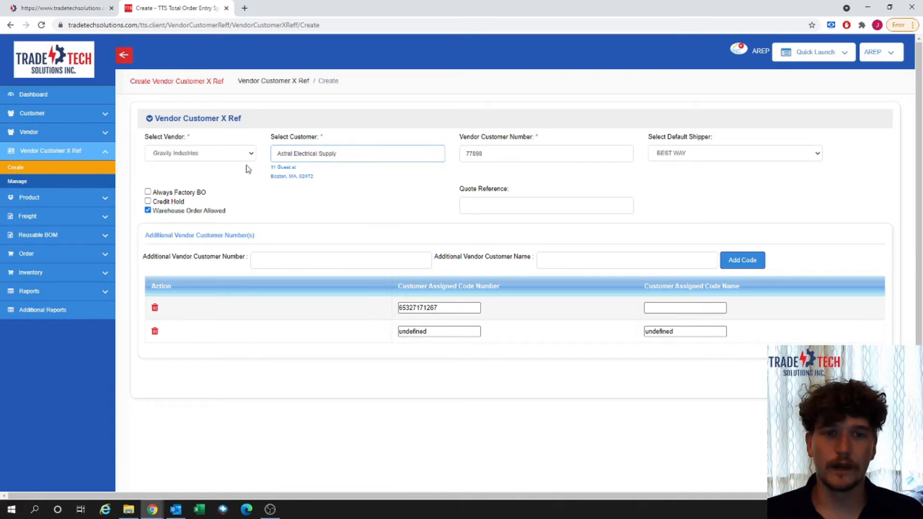
Step: Change the customer of the cross-reference to MESCO ELECTRICAL SUPPLY
{"action": "triple_click", "coordinate": [345, 153]}
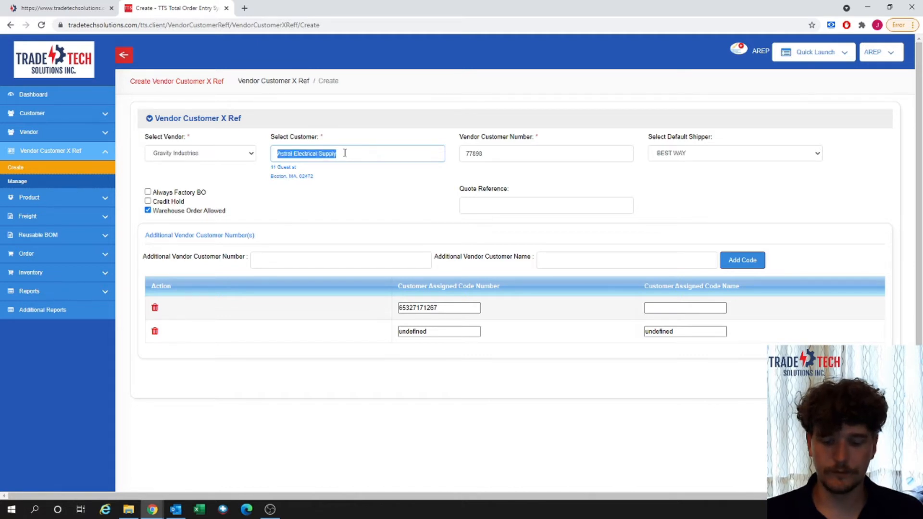
{"action": "key", "text": "BackSpace"}
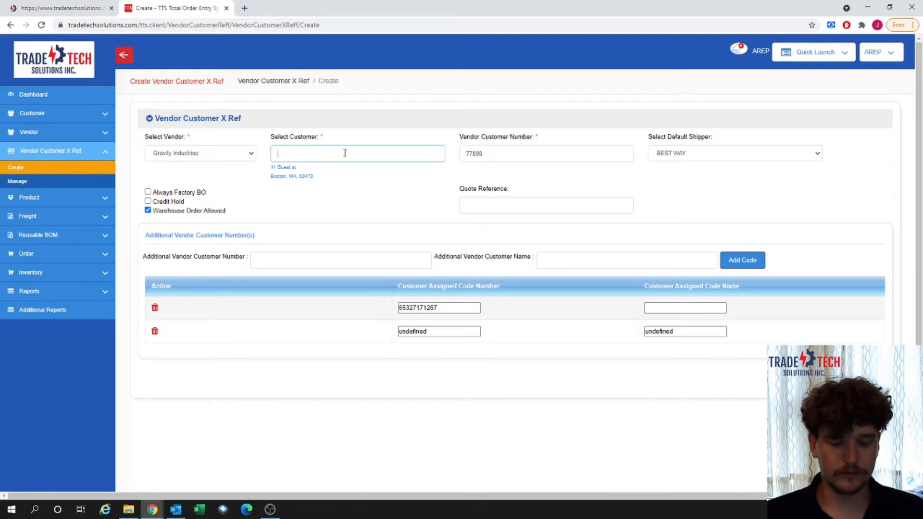
{"action": "type", "text": "me"}
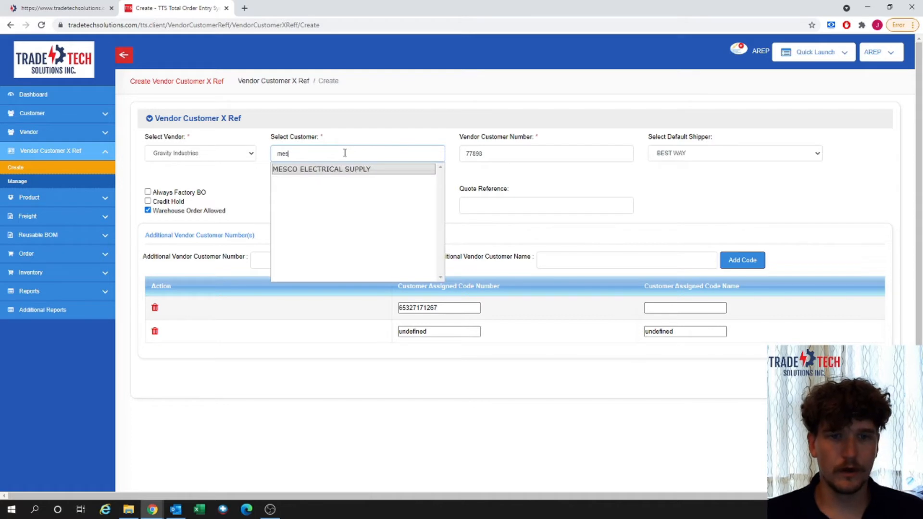
{"action": "type", "text": "s"}
{"action": "left_click", "coordinate": [347, 174]}
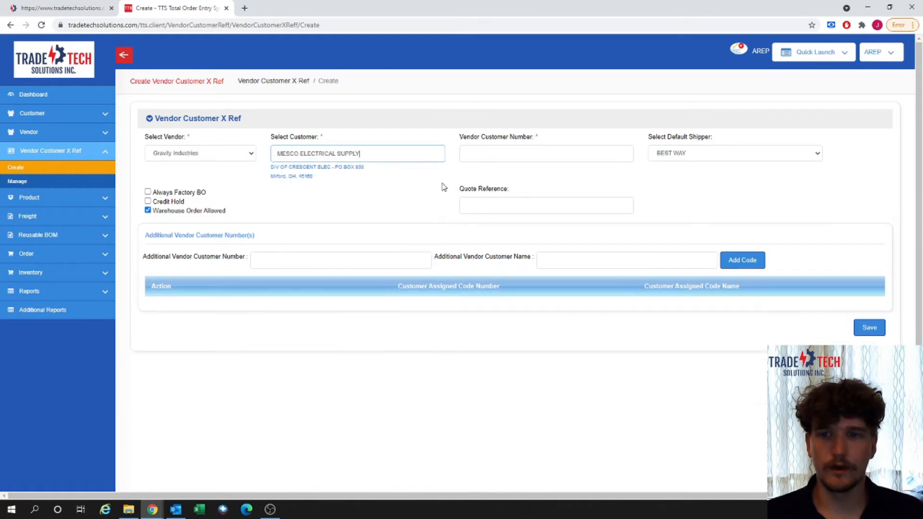
Step: Enter the vendor customer number and set the default shipper to Fed Ex
{"action": "left_click", "coordinate": [505, 161]}
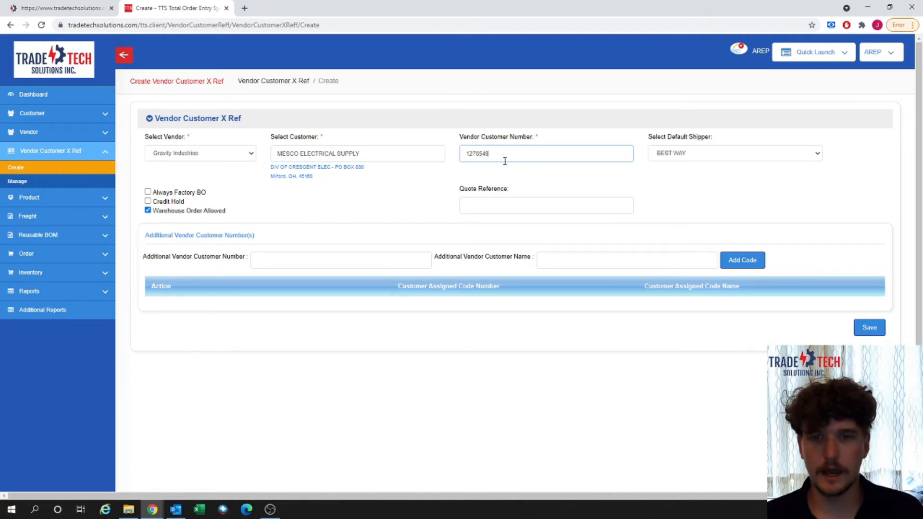
{"action": "left_click", "coordinate": [694, 161]}
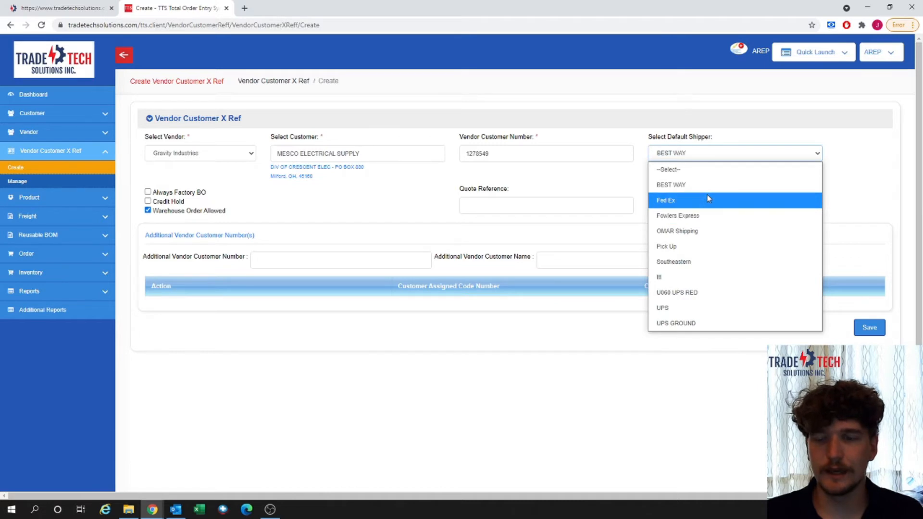
{"action": "left_click", "coordinate": [634, 177]}
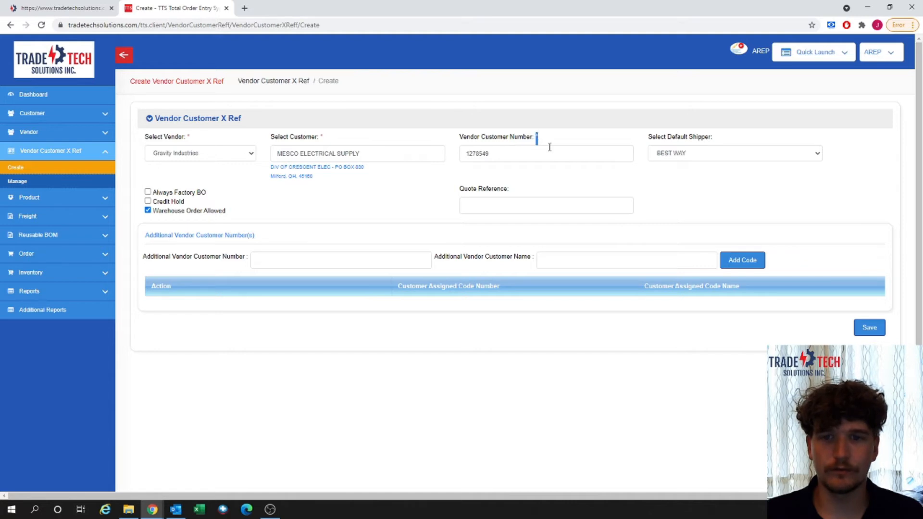
{"action": "left_click", "coordinate": [619, 180]}
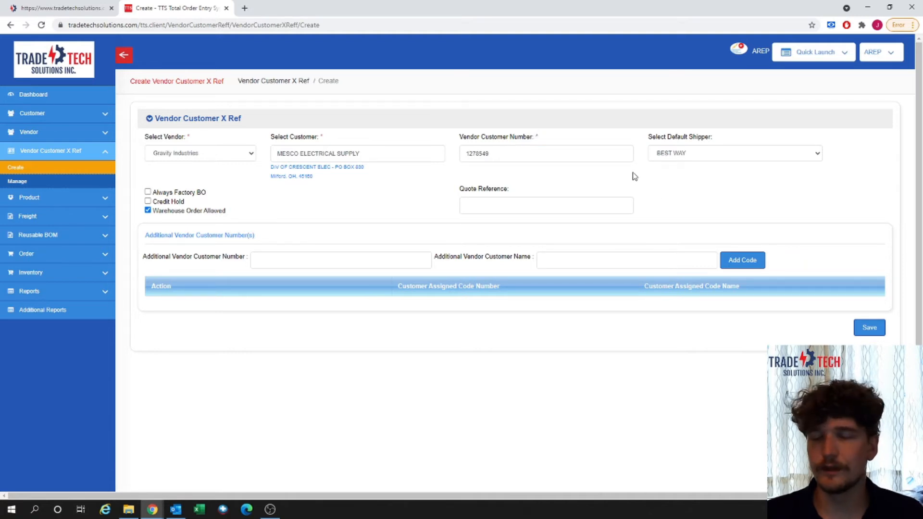
{"action": "left_click", "coordinate": [679, 156]}
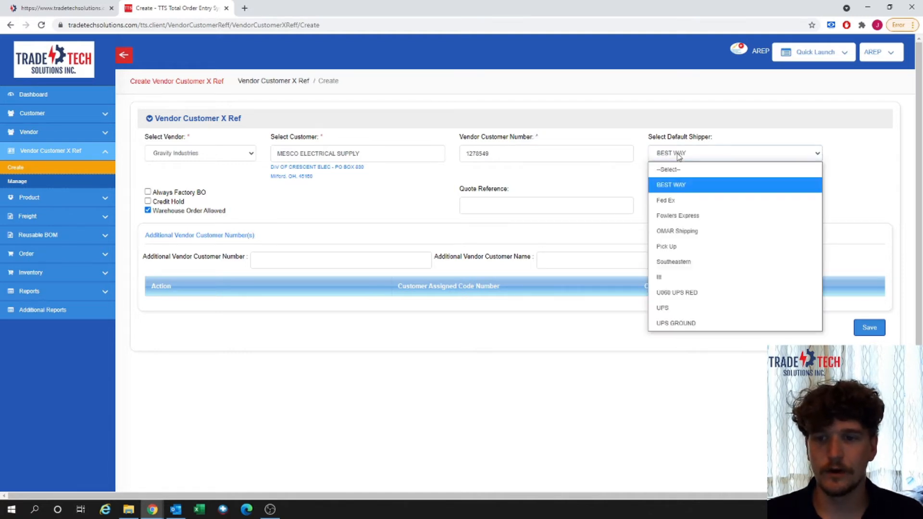
{"action": "left_click", "coordinate": [679, 207]}
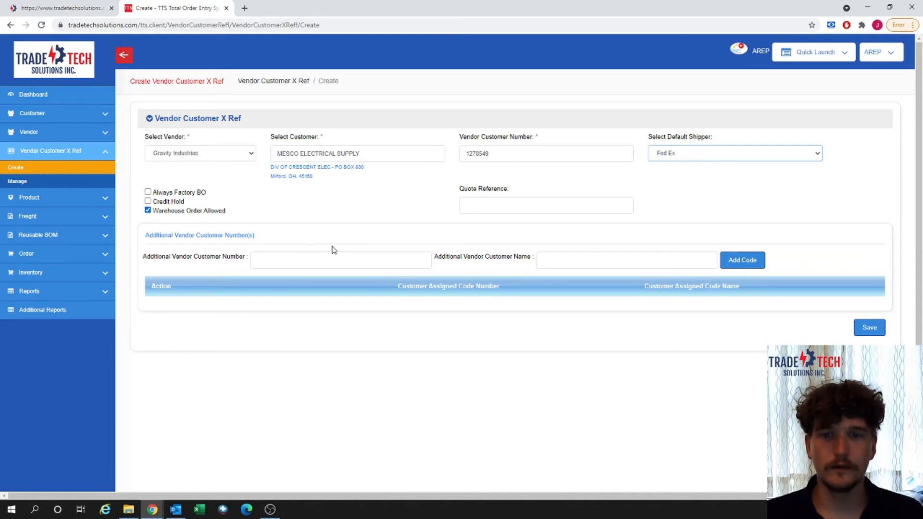
Step: Save the new vendor customer cross-reference without adding any additional vendor customer numbers
{"action": "left_click", "coordinate": [404, 255]}
{"action": "left_click", "coordinate": [571, 258]}
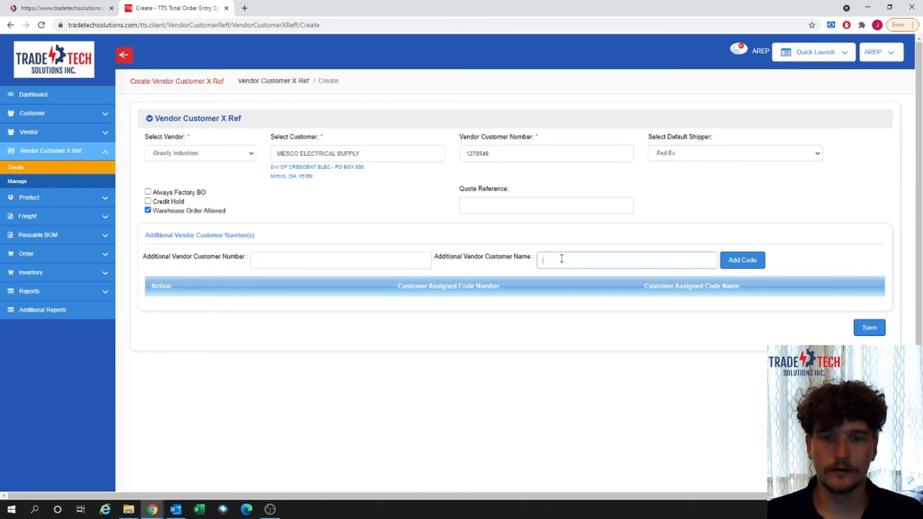
{"action": "left_click", "coordinate": [399, 264]}
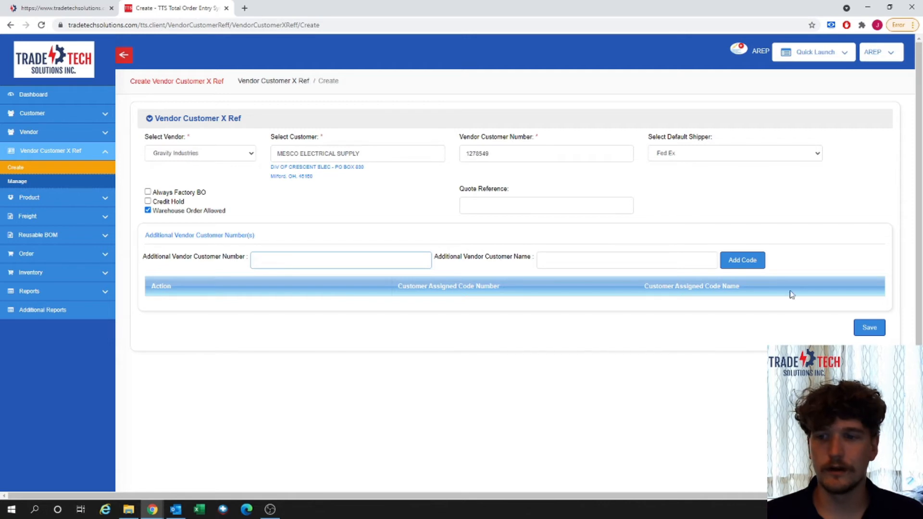
{"action": "left_click", "coordinate": [878, 330]}
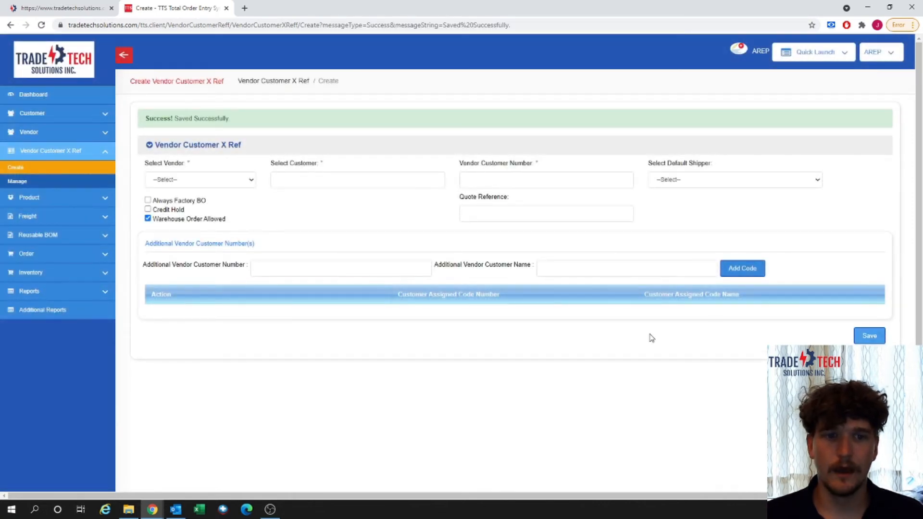
Step: Bring up the saved cross-reference for vendor Gravity Industries and customer MESCO ELECTRICAL SUPPLY
{"action": "left_click", "coordinate": [245, 181]}
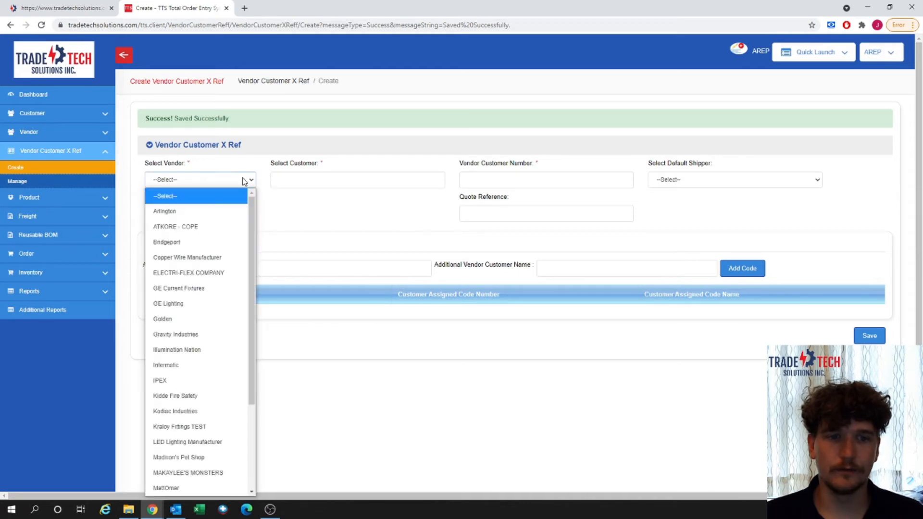
{"action": "left_click", "coordinate": [226, 350]}
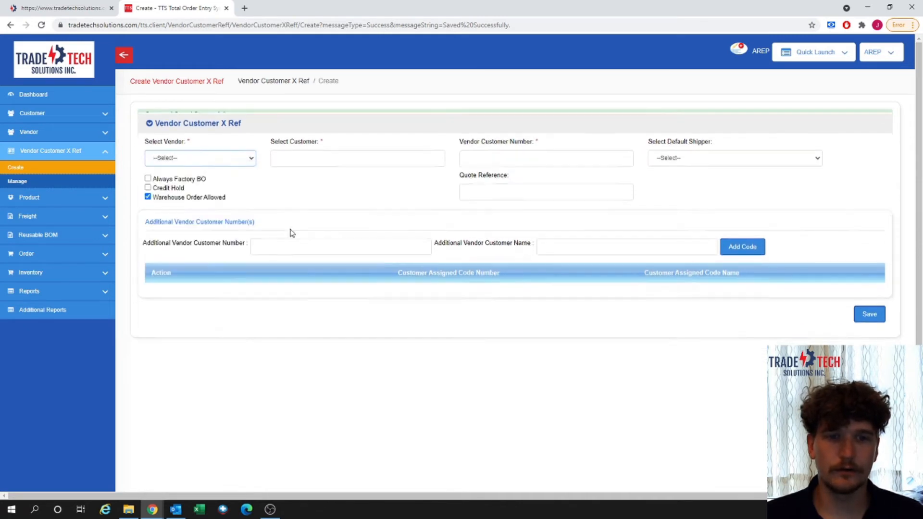
{"action": "left_click", "coordinate": [327, 158]}
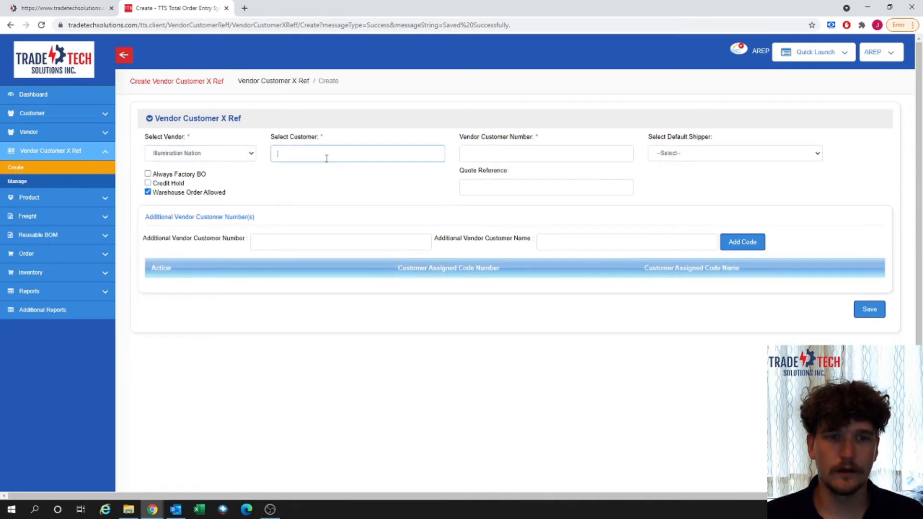
{"action": "left_click", "coordinate": [245, 158]}
{"action": "left_click", "coordinate": [220, 308]}
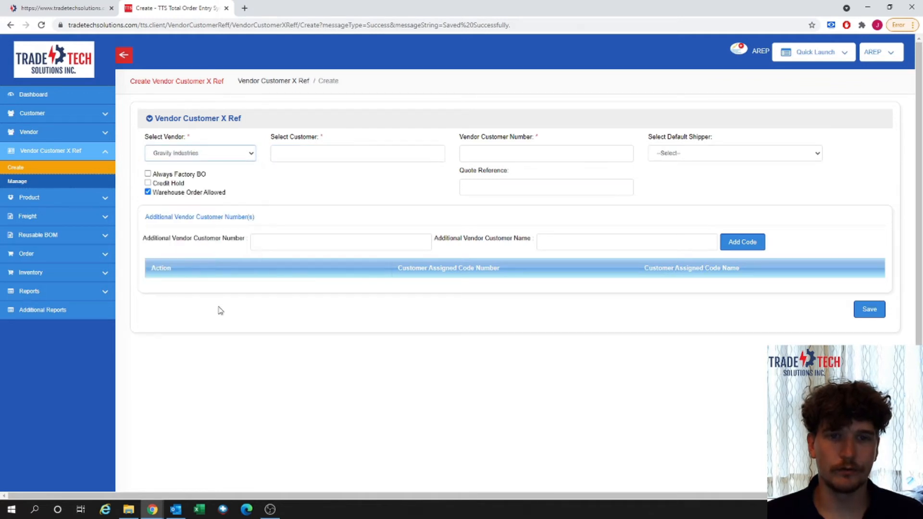
{"action": "left_click", "coordinate": [355, 154]}
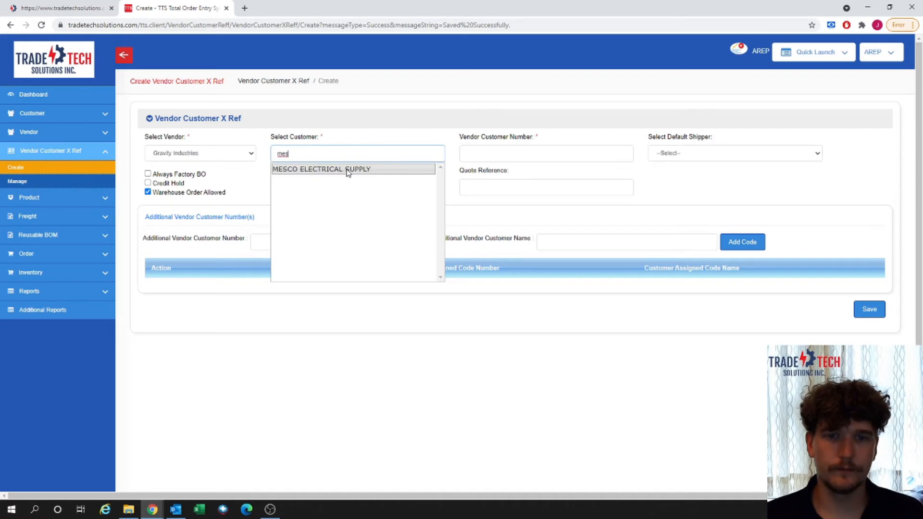
{"action": "left_click", "coordinate": [348, 169]}
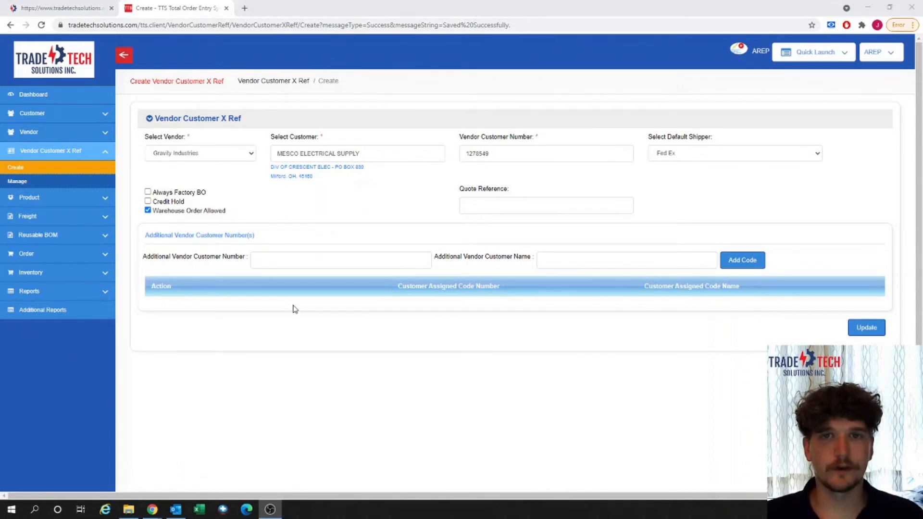
Step: Open the customer special pricing form under product pricing and look at its vendor choices and customer name field
{"action": "left_click", "coordinate": [105, 204]}
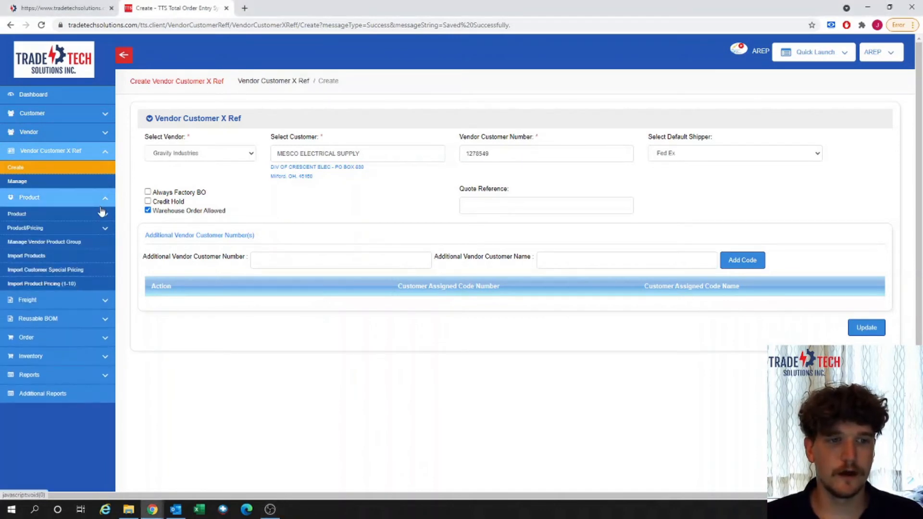
{"action": "left_click", "coordinate": [94, 231]}
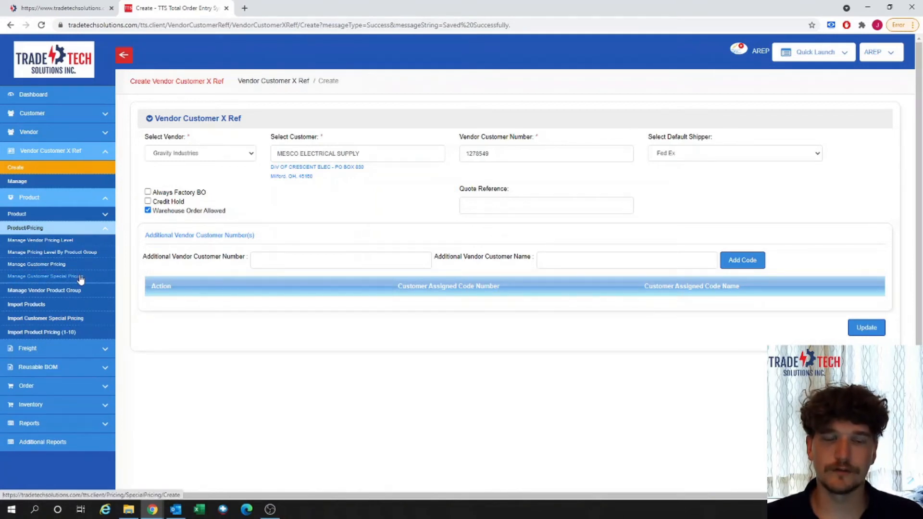
{"action": "left_click", "coordinate": [80, 278]}
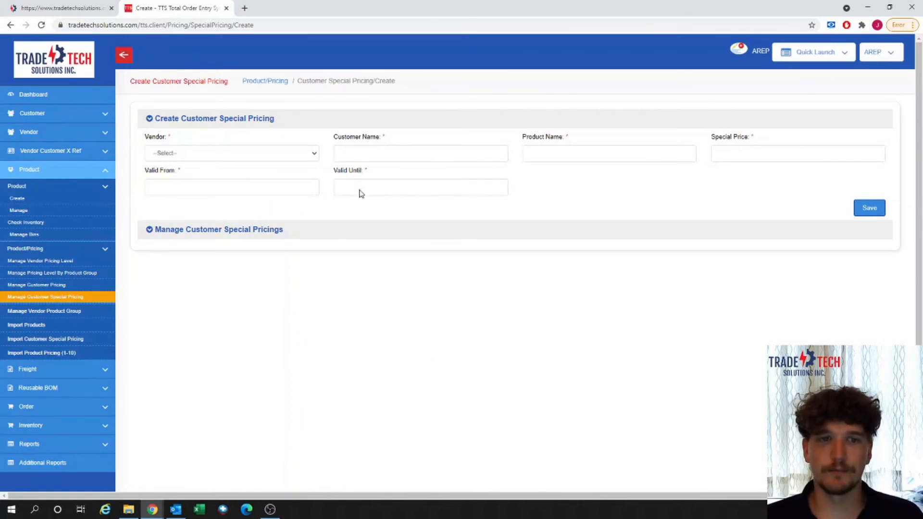
{"action": "left_click", "coordinate": [286, 154]}
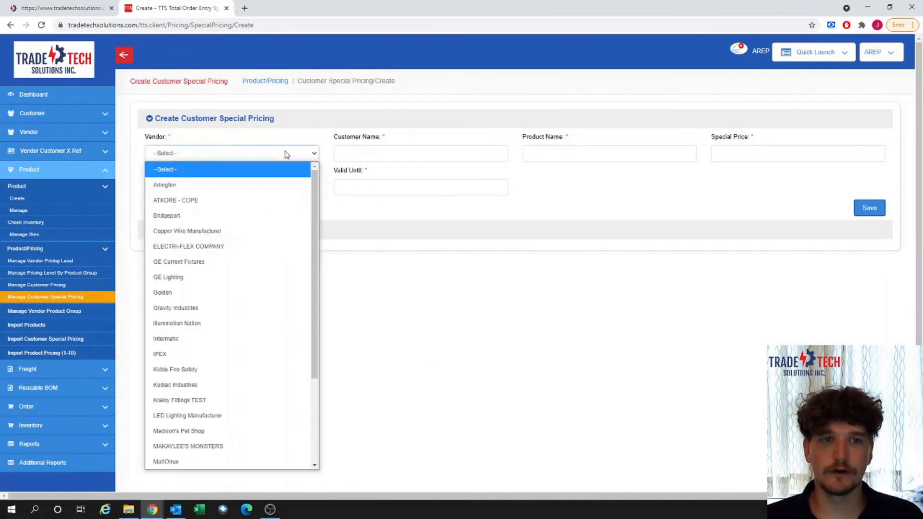
{"action": "left_click", "coordinate": [285, 153]}
{"action": "left_click", "coordinate": [399, 150]}
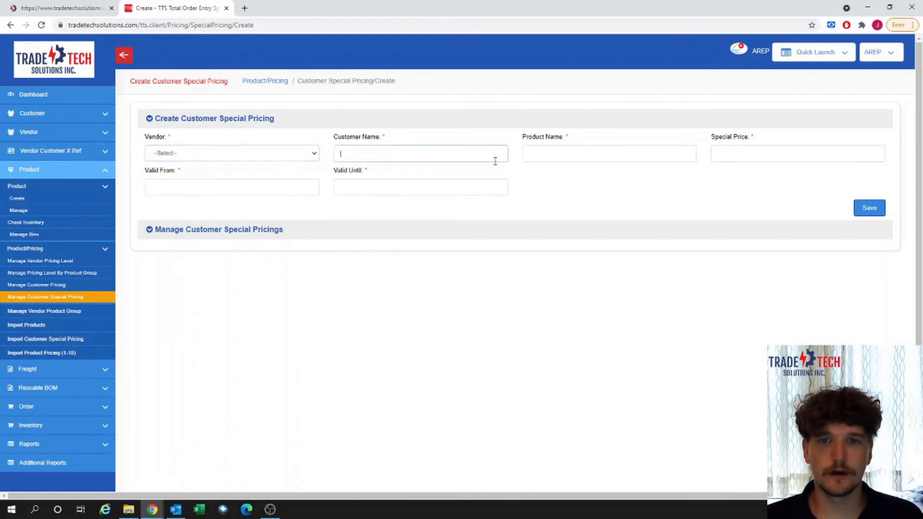
Step: Examine the product name, special price, valid from and valid until fields of the customer special pricing form without entering anything
{"action": "left_click", "coordinate": [543, 160]}
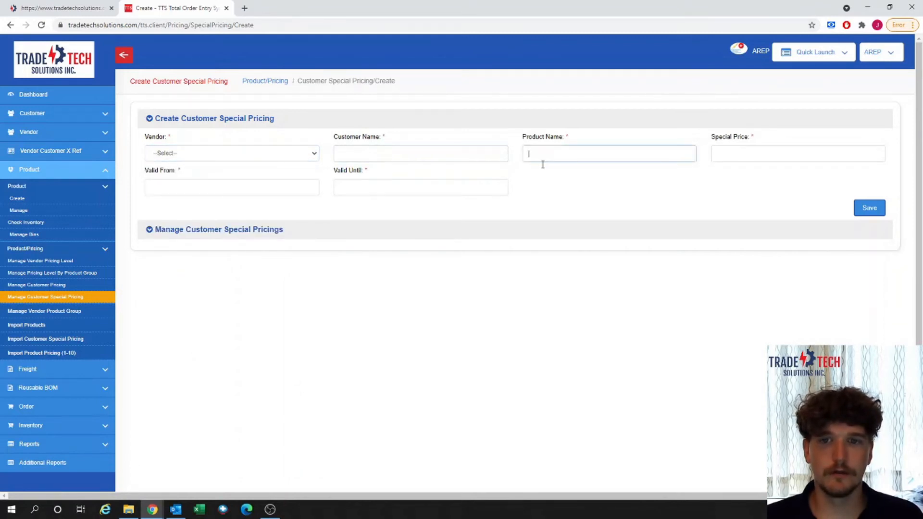
{"action": "left_click", "coordinate": [729, 155]}
{"action": "left_click", "coordinate": [267, 192]}
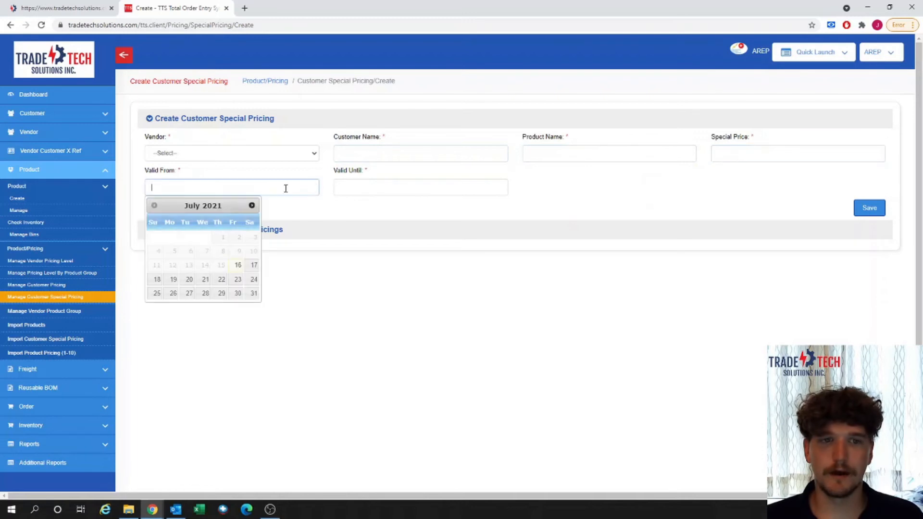
{"action": "left_click", "coordinate": [367, 185]}
{"action": "left_click", "coordinate": [536, 172]}
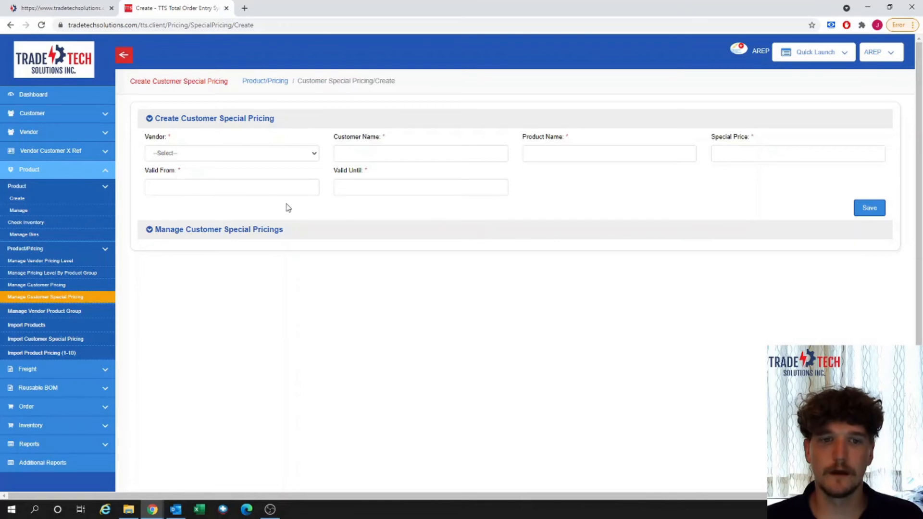
Step: Expand the list of existing customer special pricings and search it for "gravity"
{"action": "left_click", "coordinate": [201, 237]}
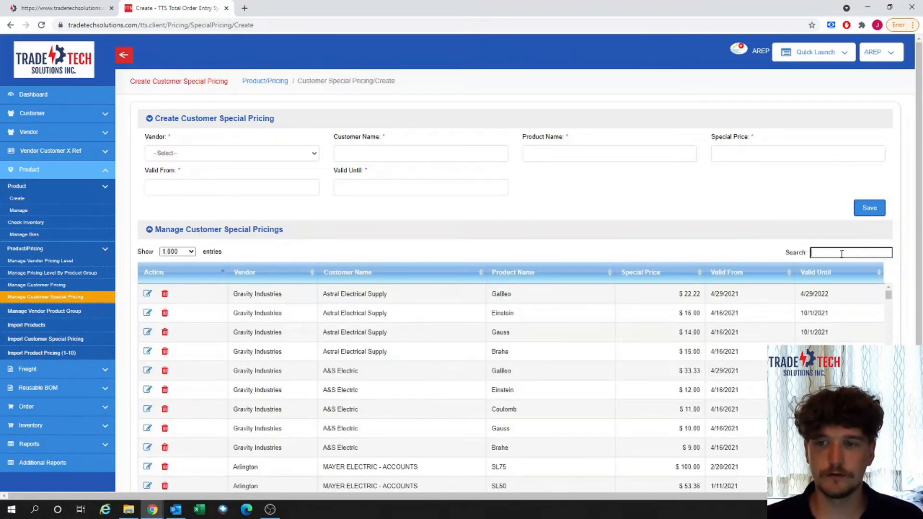
{"action": "type", "text": "gravi"}
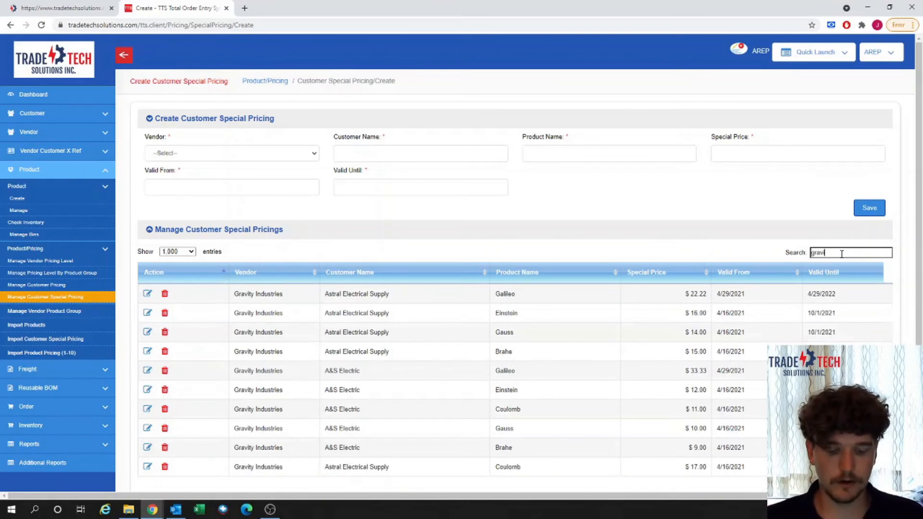
{"action": "type", "text": "ty"}
{"action": "key", "text": "BackSpace"}
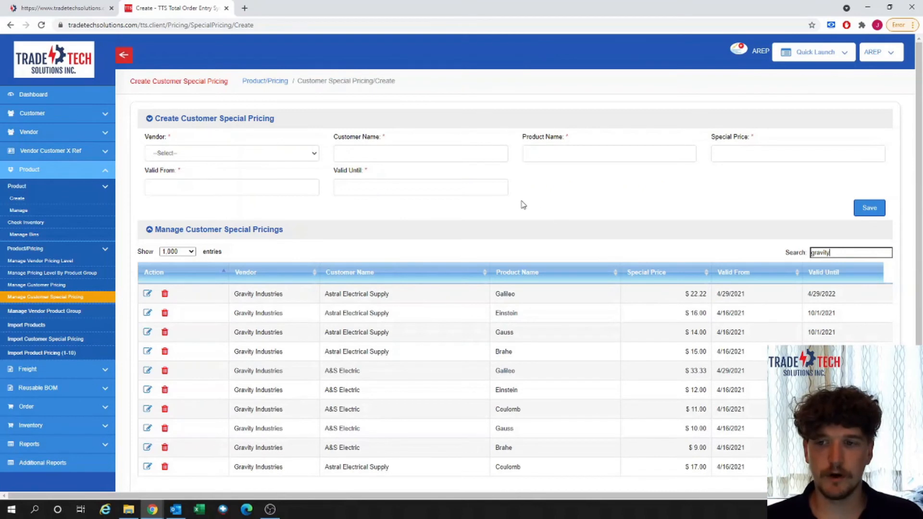
{"action": "scroll", "coordinate": [528, 207], "scroll_direction": "down", "scroll_amount": 1}
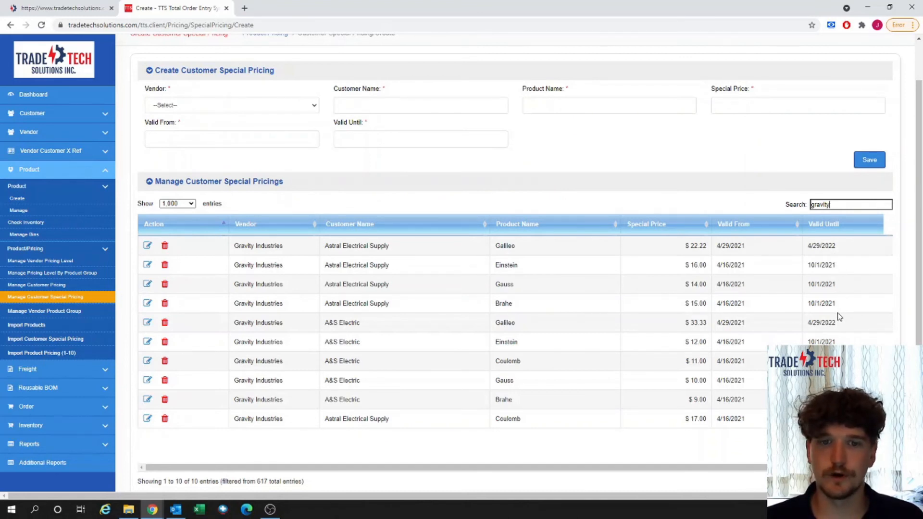
Step: Narrow the special pricing search to "gravity a&", and clear the search after reviewing the matching entries
{"action": "left_click", "coordinate": [842, 210]}
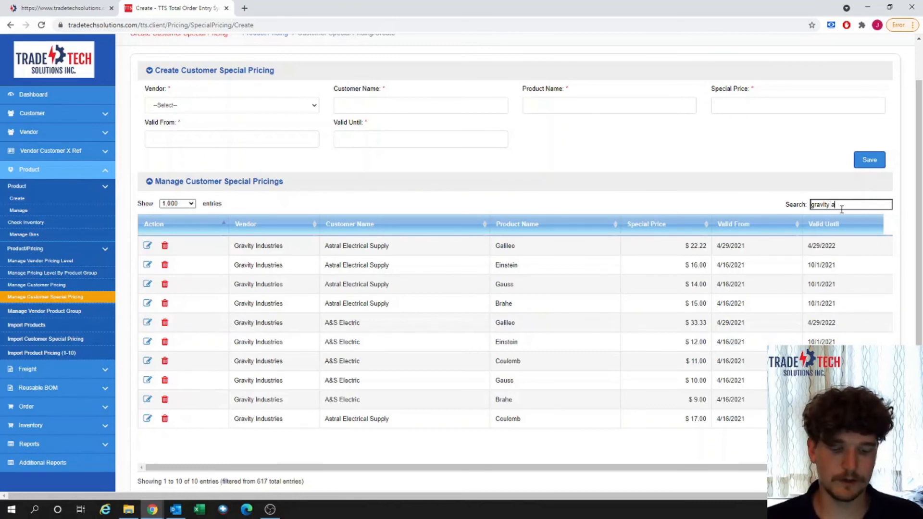
{"action": "type", "text": "a&"}
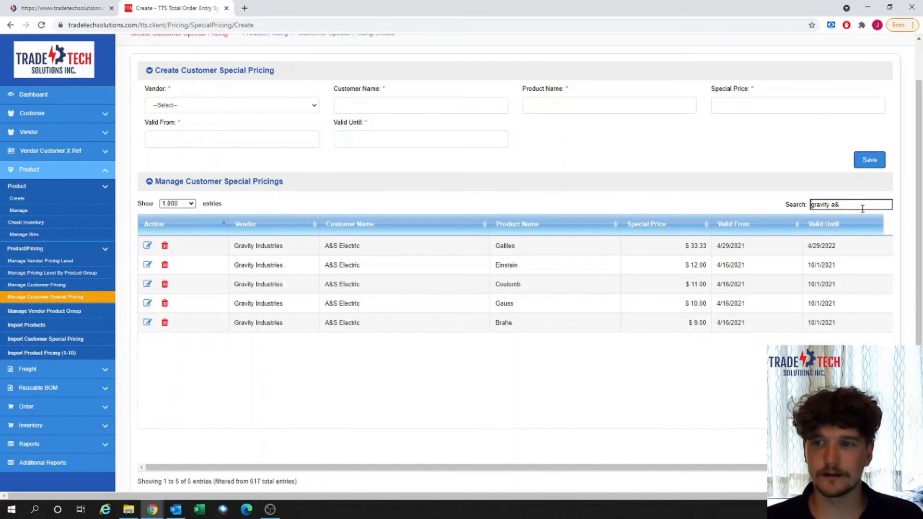
{"action": "left_click_drag", "start_coordinate": [860, 206], "coordinate": [754, 205]}
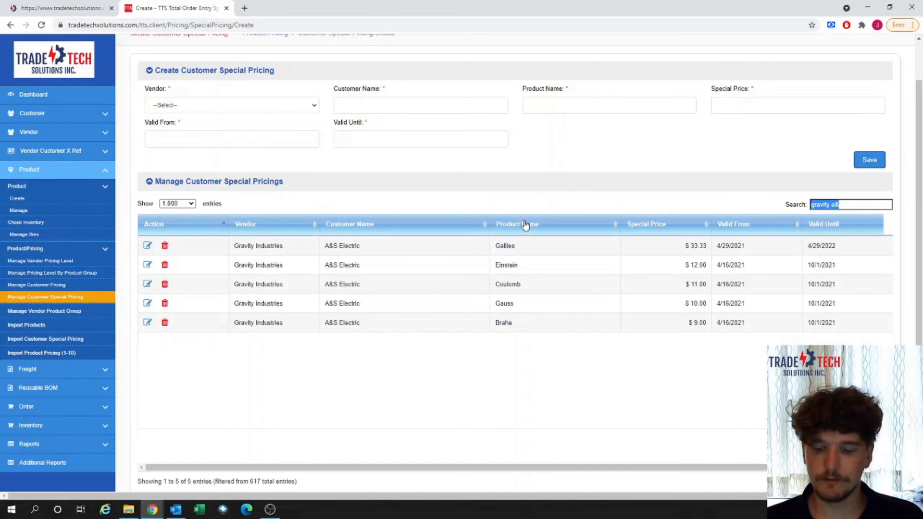
{"action": "key", "text": "BackSpace"}
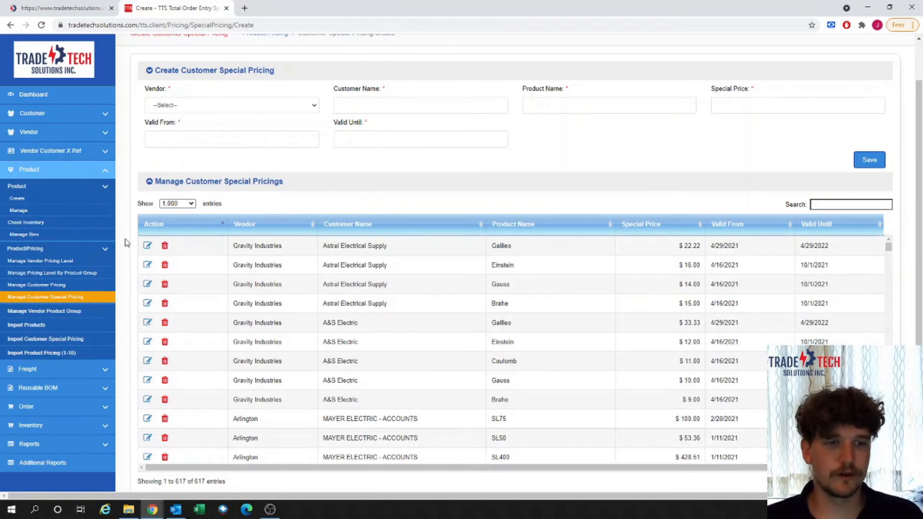
Step: Download the import template for customer special pricing and open the downloaded file
{"action": "left_click", "coordinate": [59, 342]}
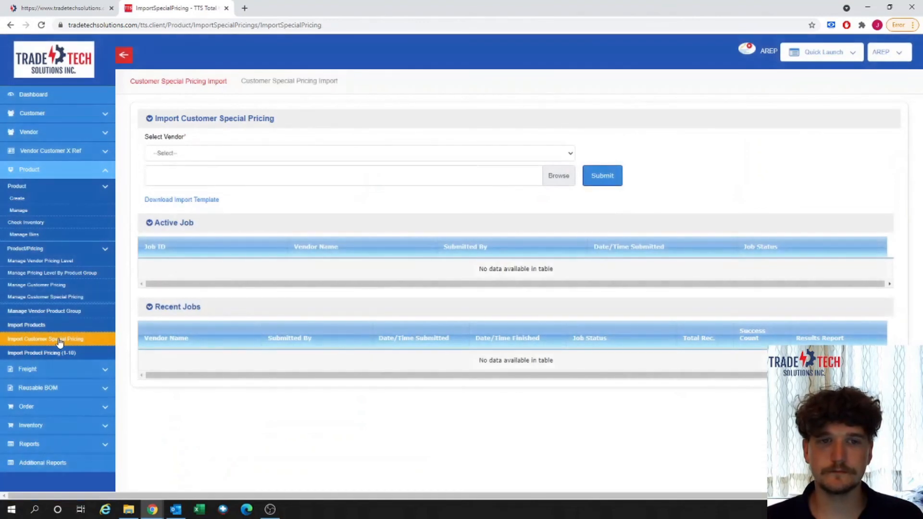
{"action": "left_click", "coordinate": [201, 200]}
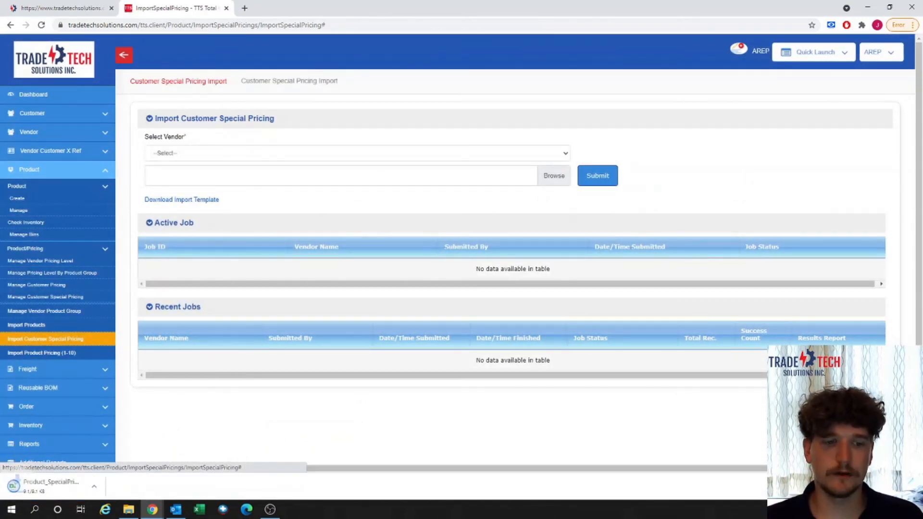
{"action": "left_click", "coordinate": [64, 486]}
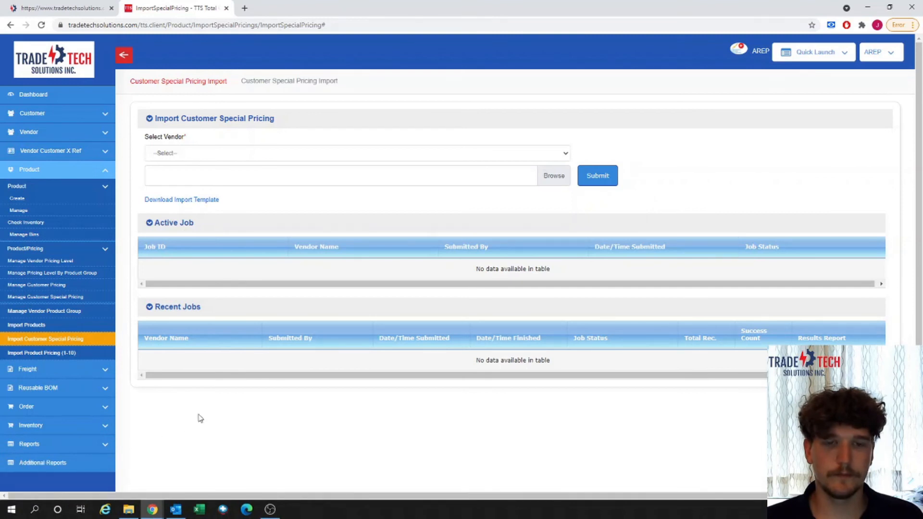